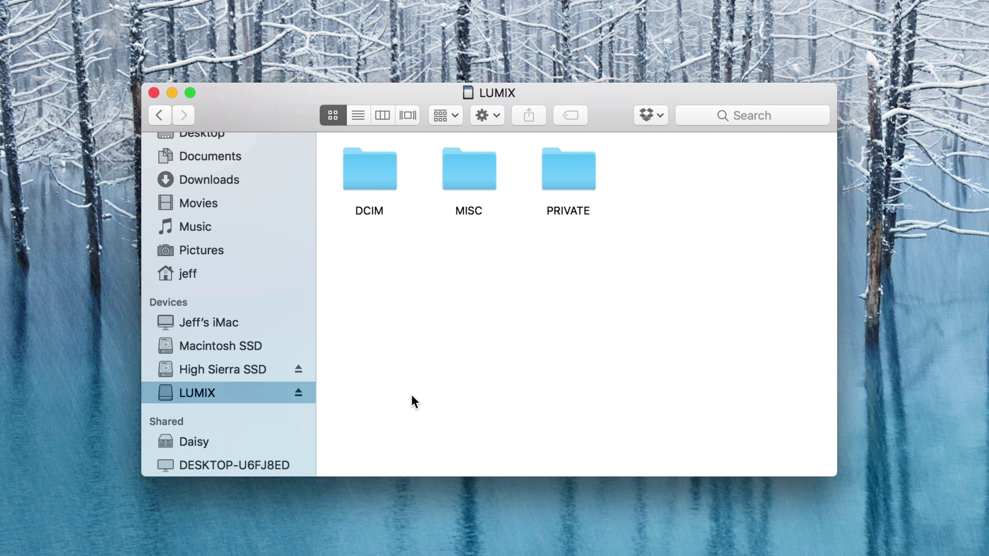
- Open the DCIM folder on the LUMIX card, then its 100_PANA clip folder
left_click(377, 182)
double_click(377, 183)
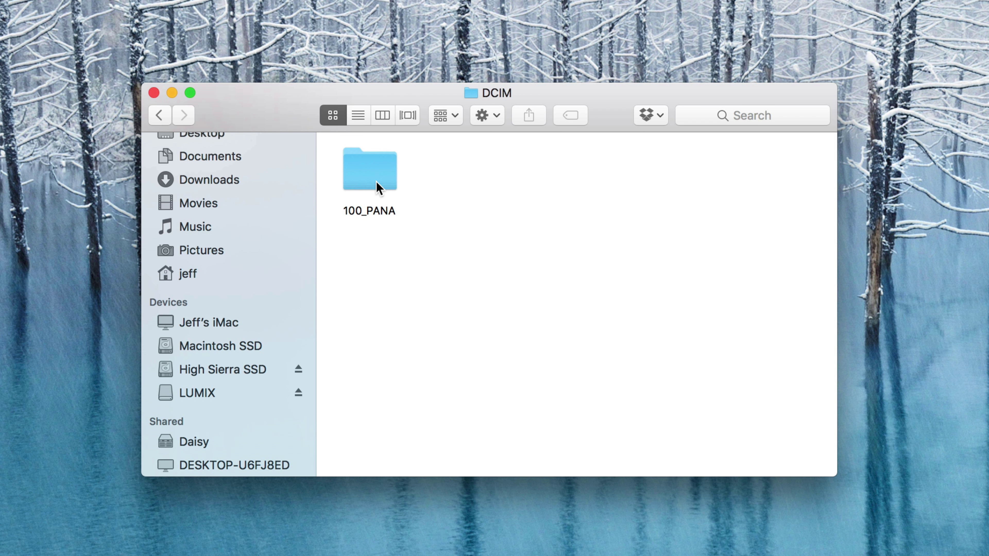
double_click(377, 183)
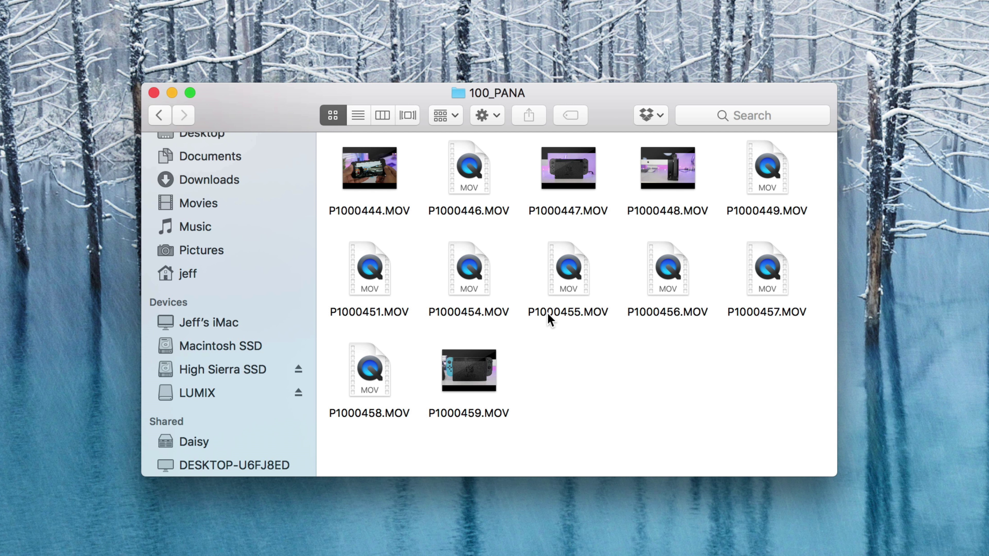
- Try to play P1000455.MOV in QuickTime and dismiss the could-not-be-opened alert
left_click(559, 295)
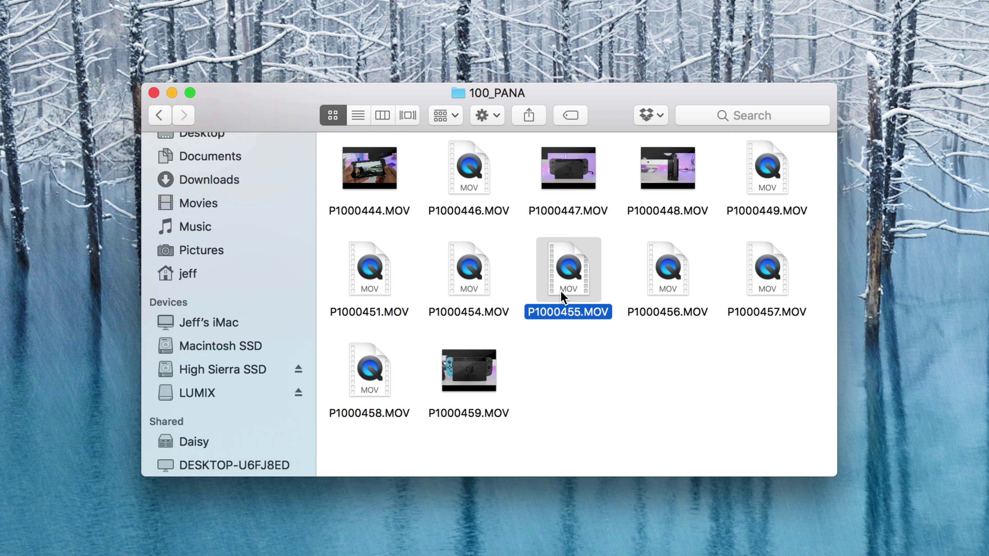
double_click(560, 290)
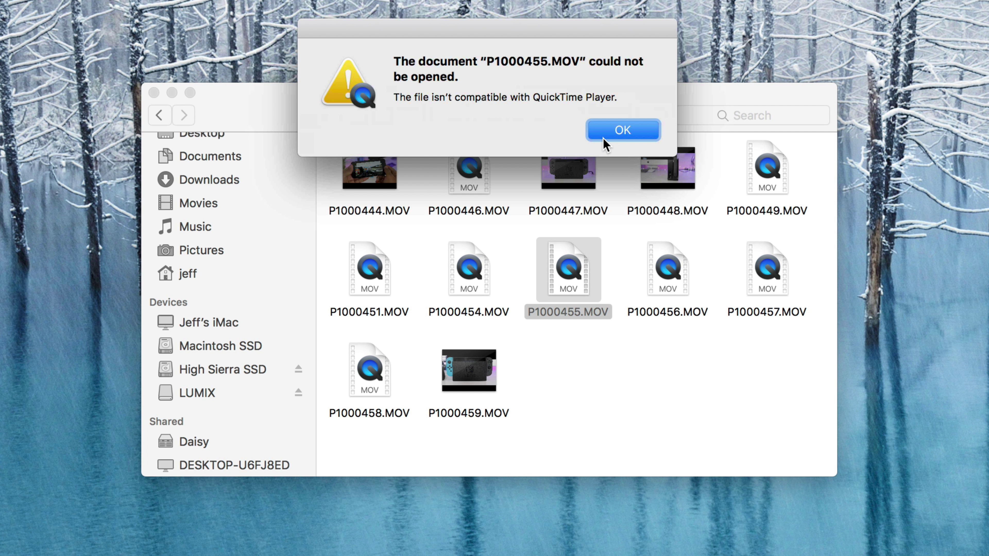
left_click(611, 132)
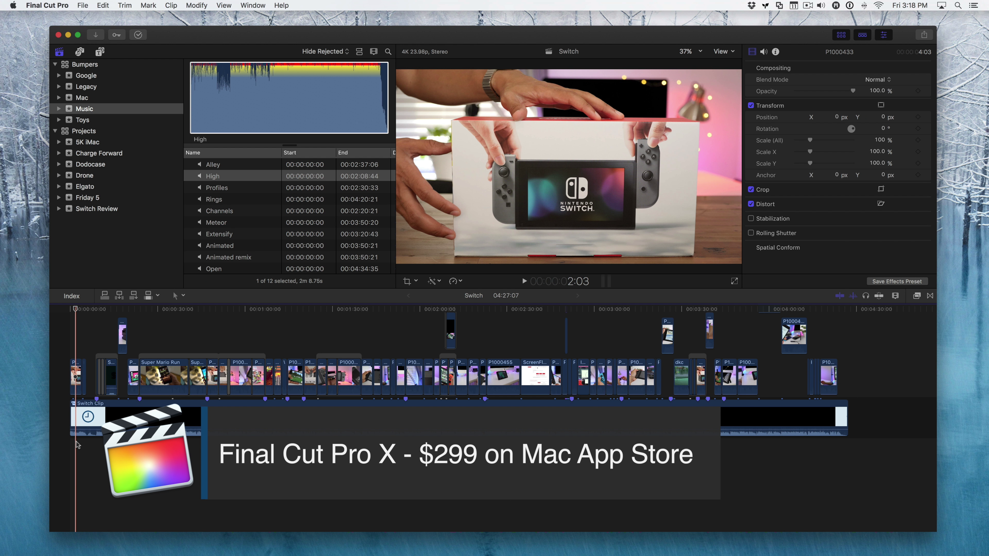
- Open the Media Import window with Cmd-I
key("super+i")
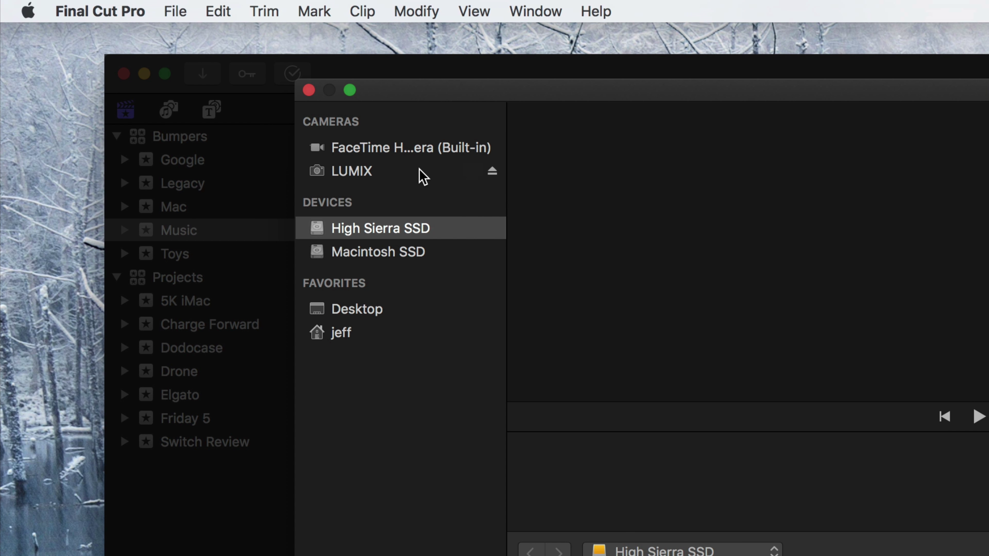
- List the LUMIX card's twelve clips and mark a 10:11 range inside P1000446
left_click(415, 177)
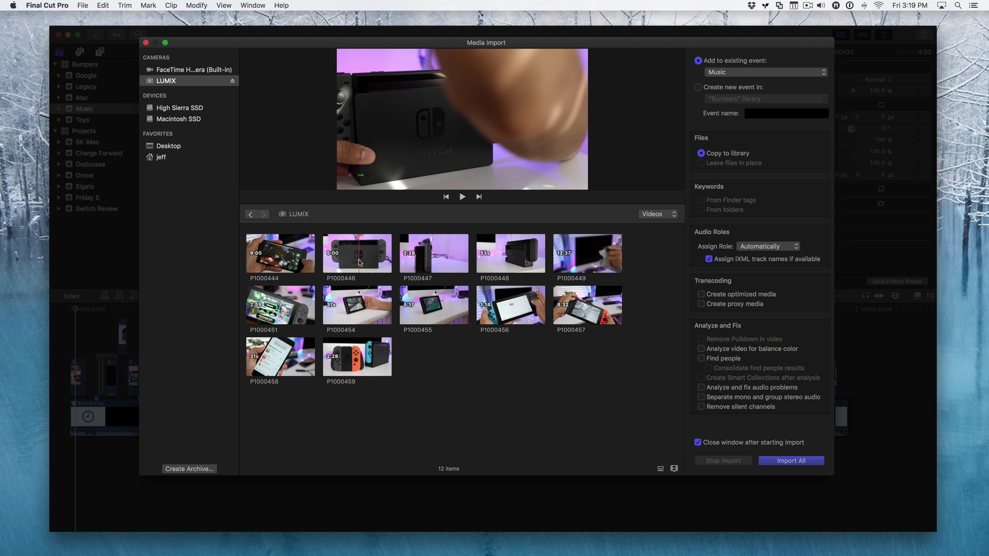
left_click(359, 262)
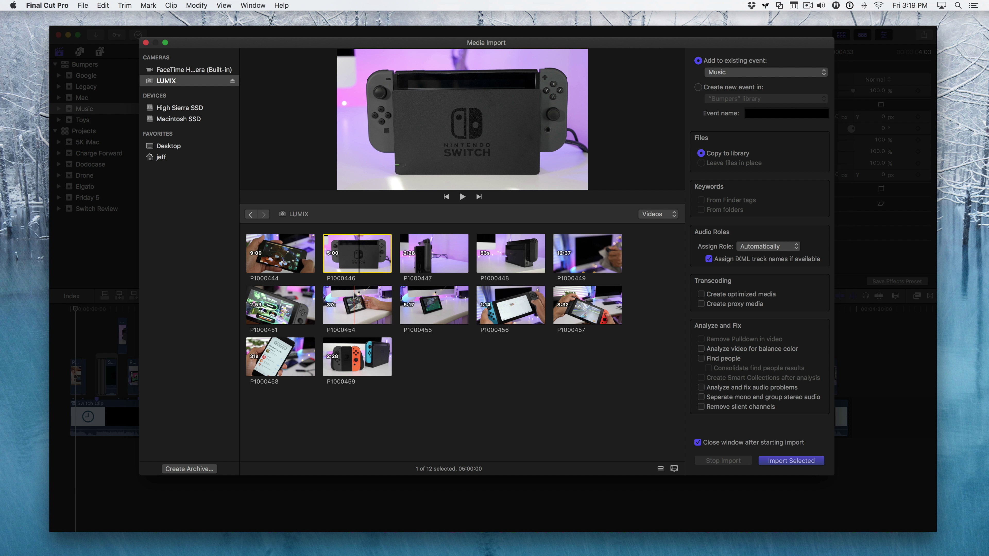
left_click(349, 306)
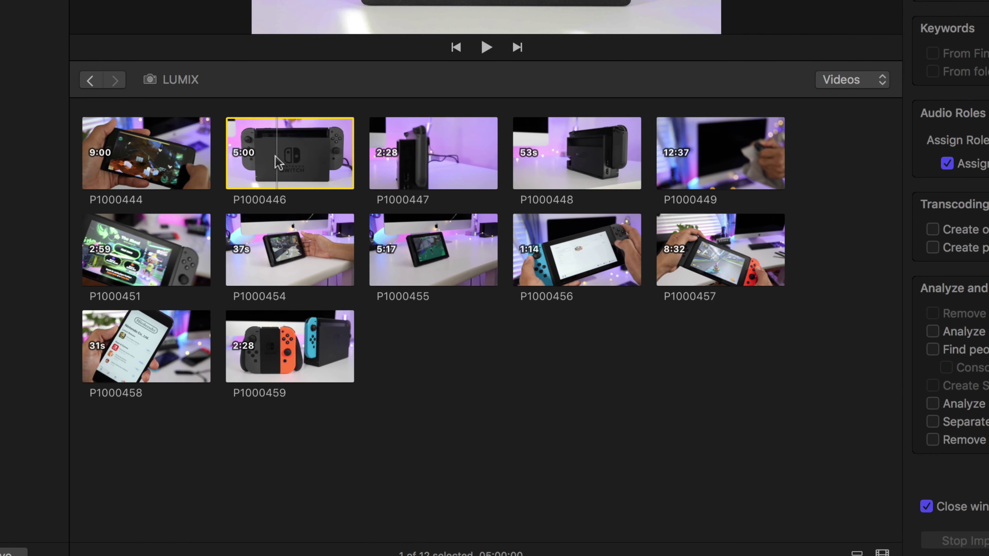
key("i")
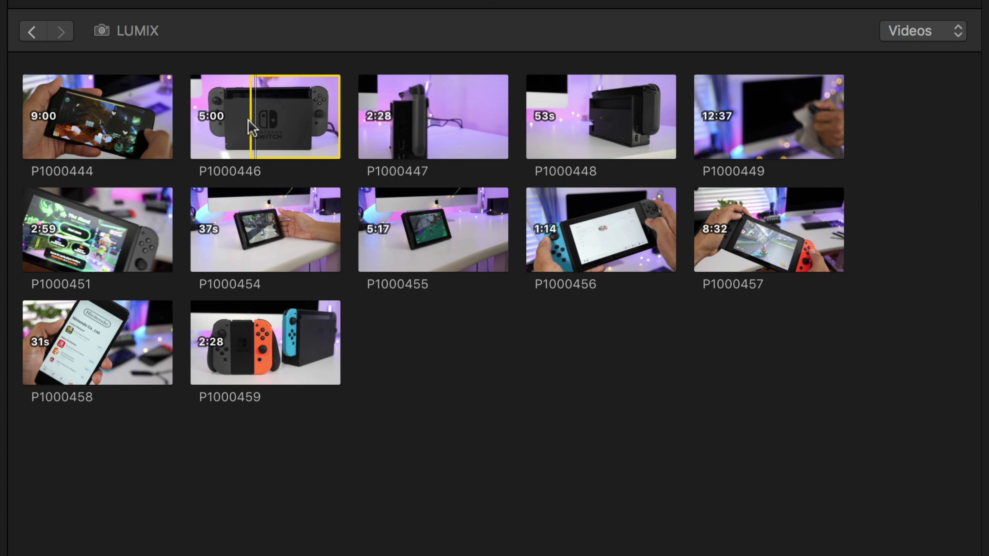
key("o")
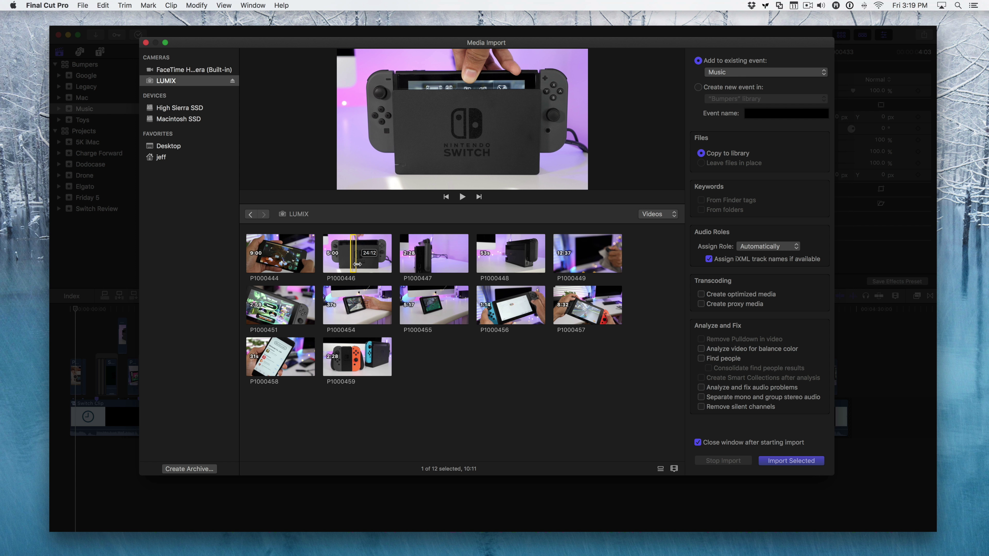
- Extend the end of P1000446's marked range so the selection totals 24:01
left_click_drag(352, 265, 355, 265)
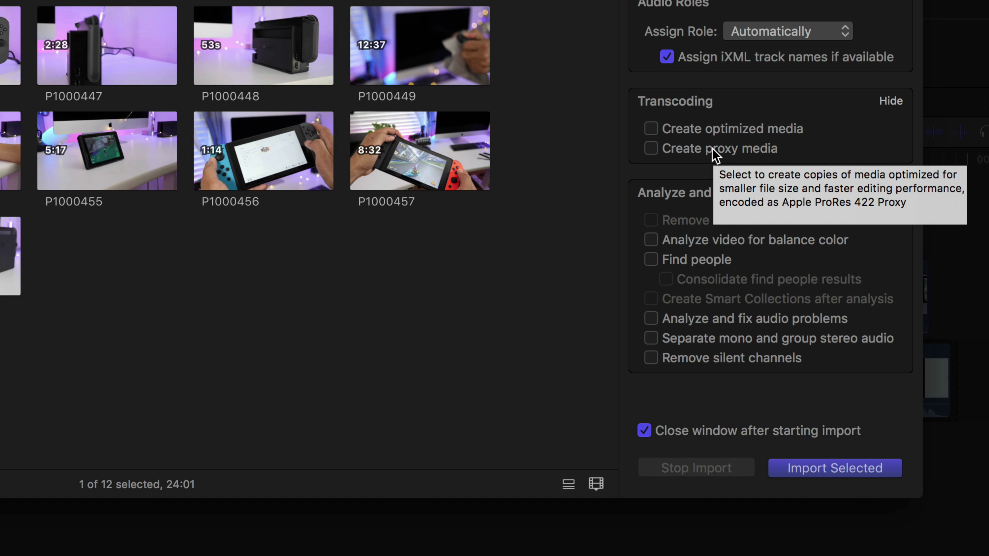
- Tick Create optimized media in Transcoding and leave Create proxy media unchecked
left_click(651, 130)
left_click(652, 149)
left_click(651, 149)
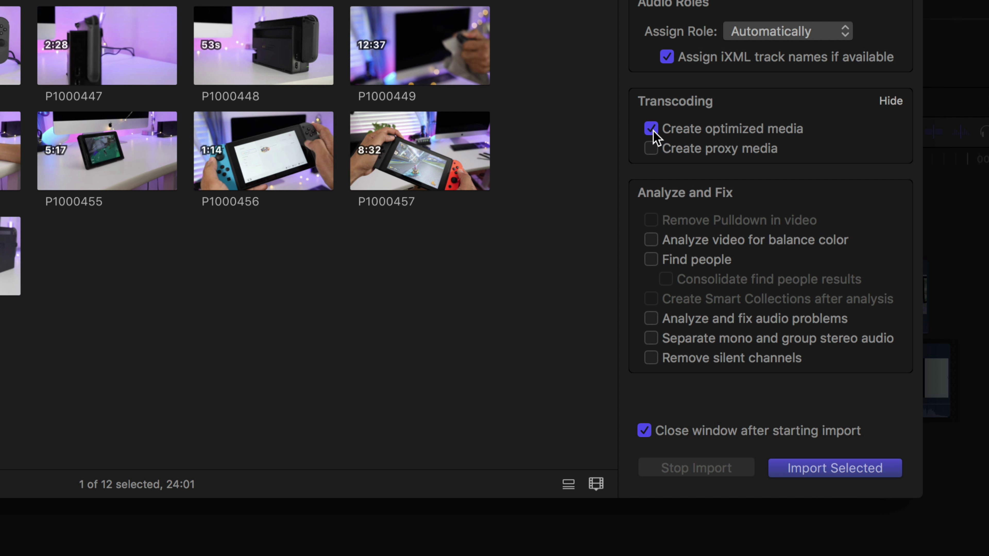
left_click(658, 150)
left_click(652, 130)
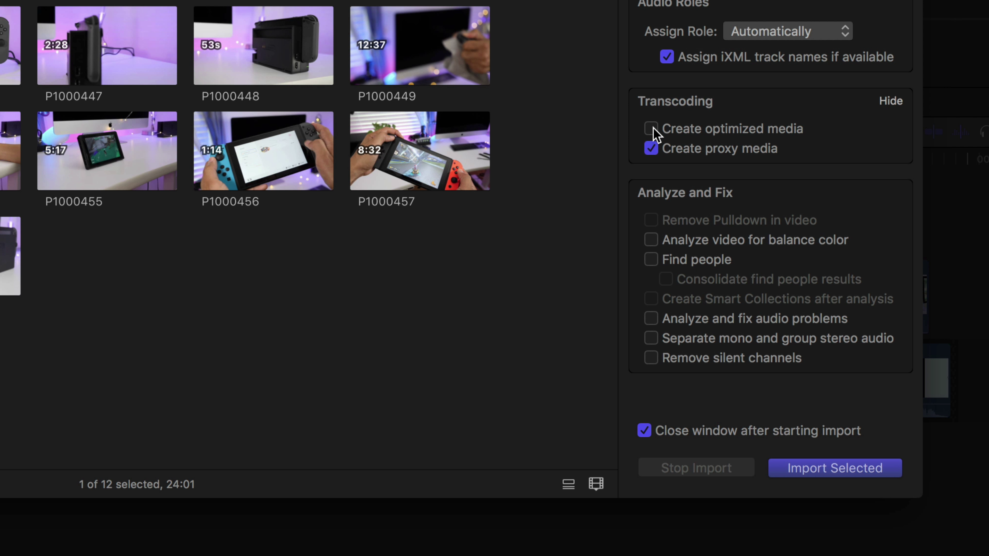
left_click(655, 149)
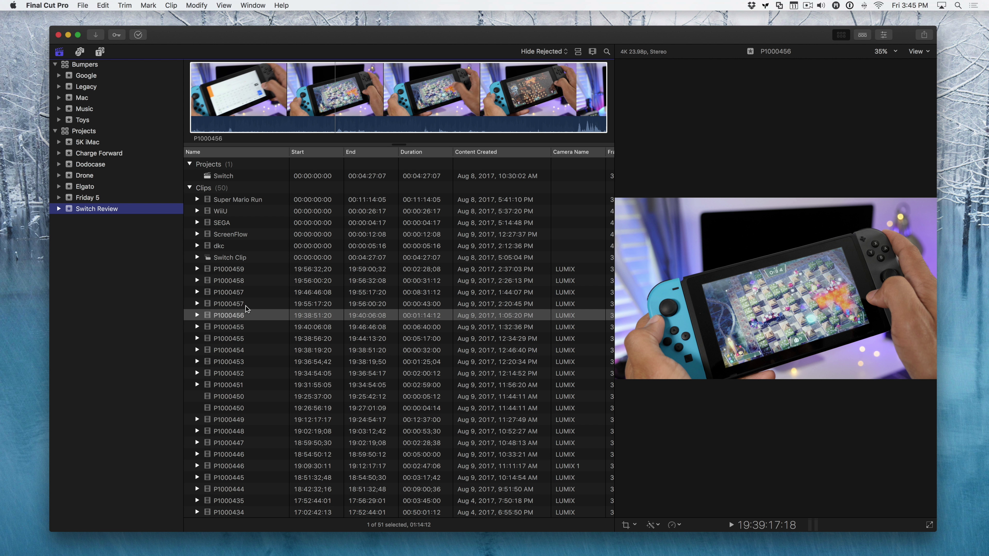
- Review the Switch Review list's available columns without changing them
scroll(293, 316, "right", 5)
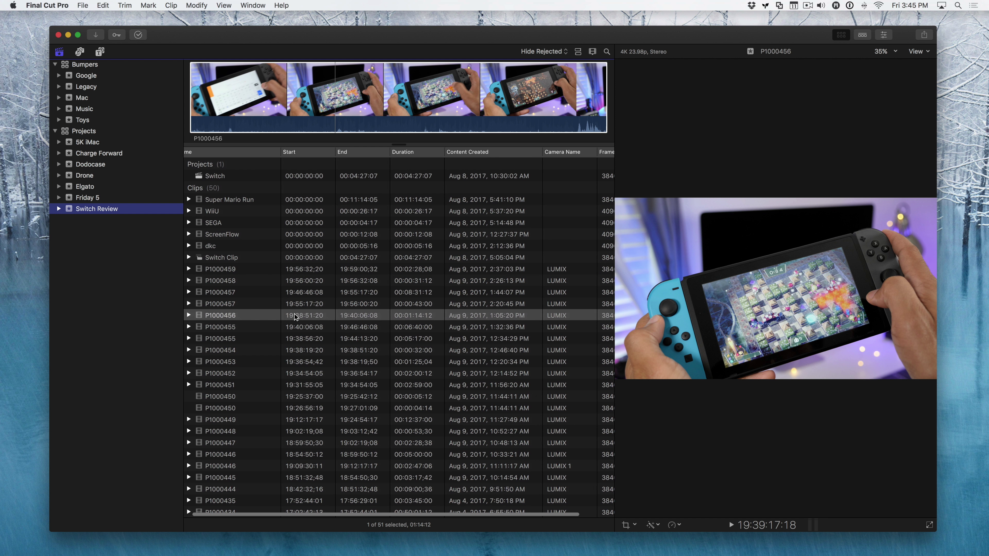
scroll(297, 314, "left", 5)
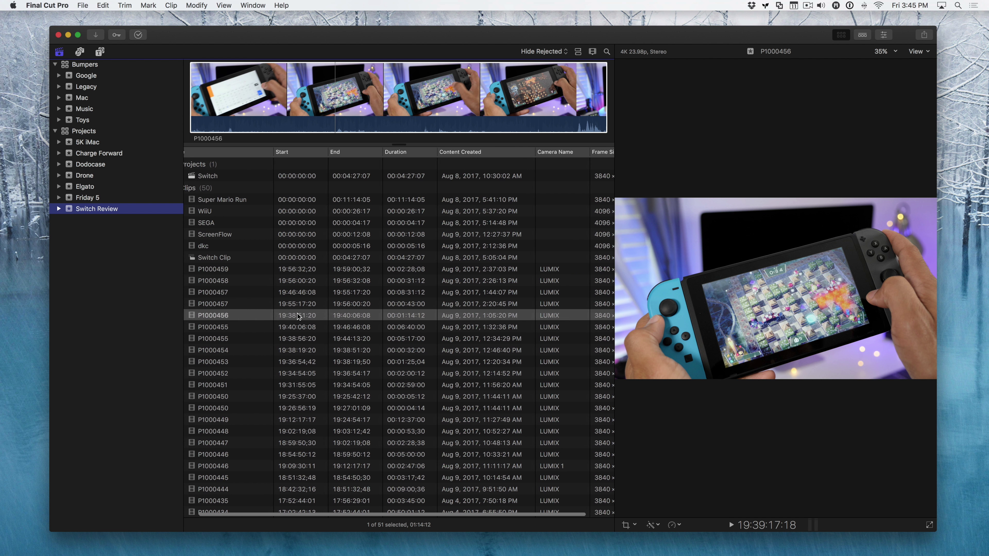
right_click(326, 152)
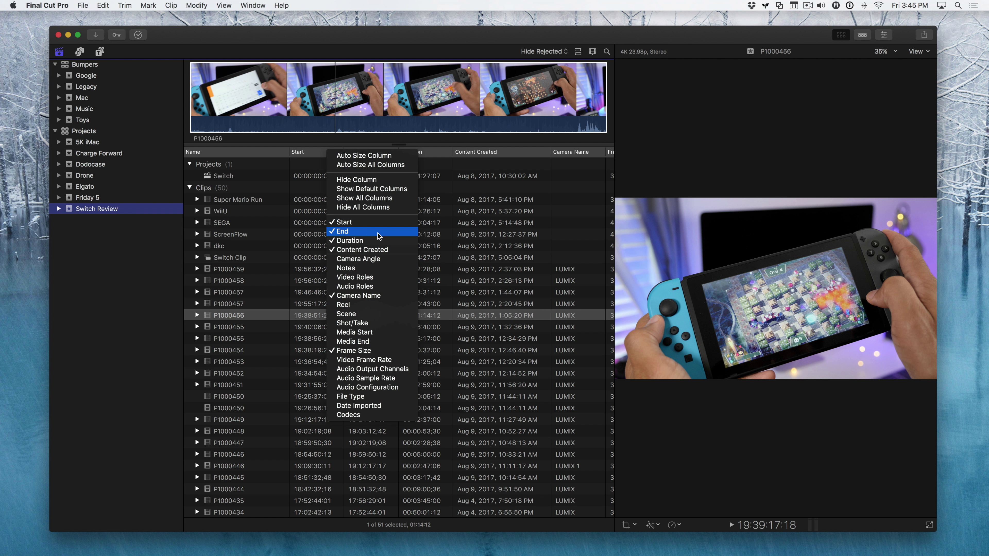
left_click(286, 317)
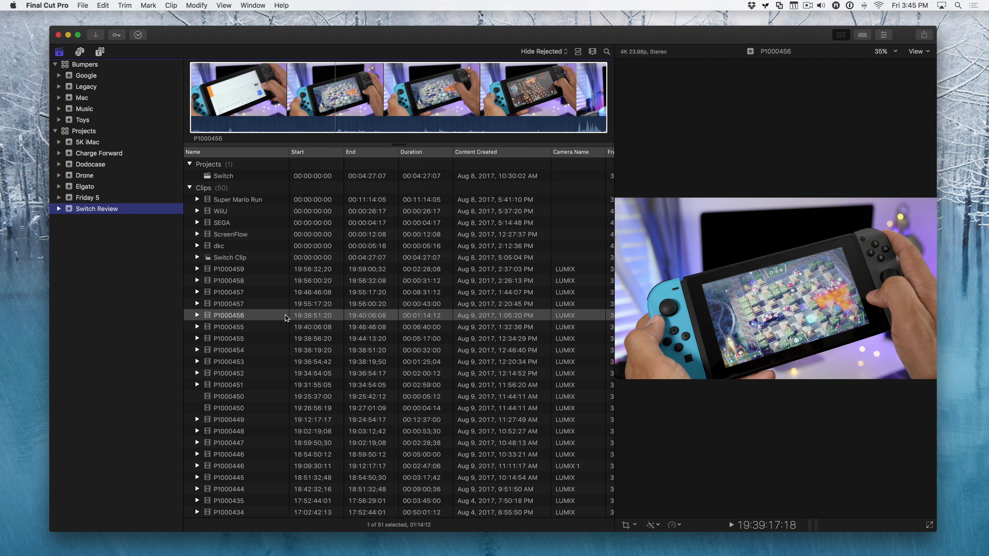
- Sort the clip list by Duration, then Content Created, ending on Camera Name
left_click(426, 156)
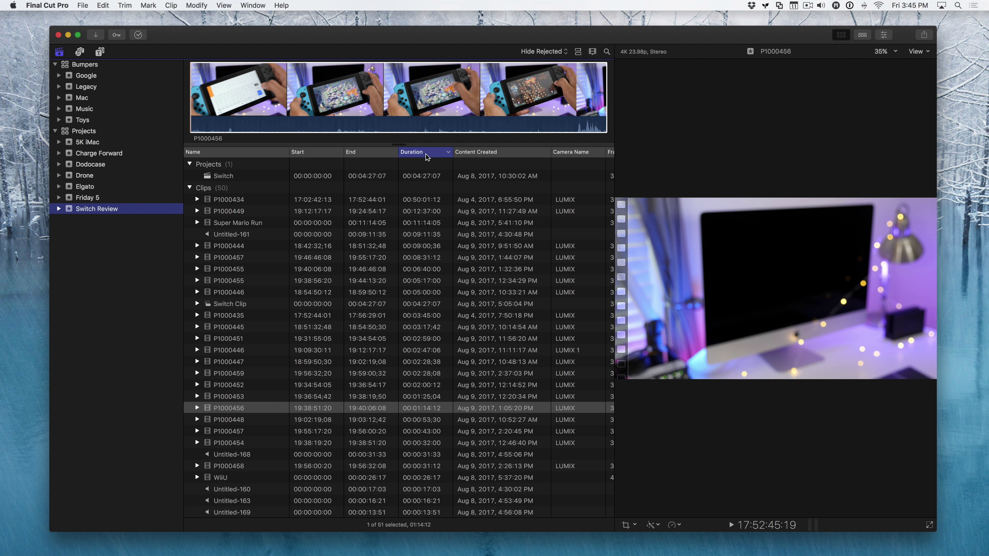
left_click(505, 156)
left_click(505, 156)
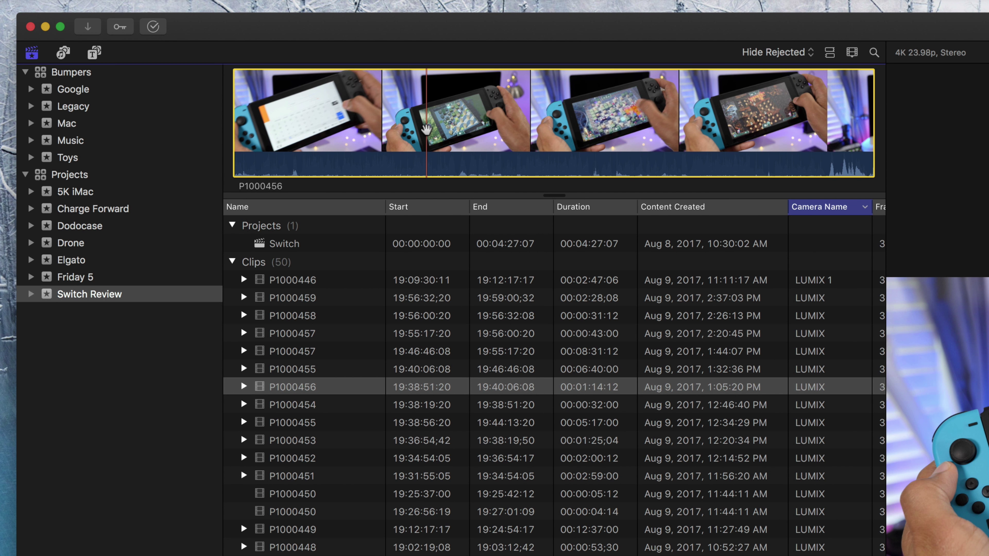
- Mark a 5:17 range inside clip P1000456 as Favorite
key("i")
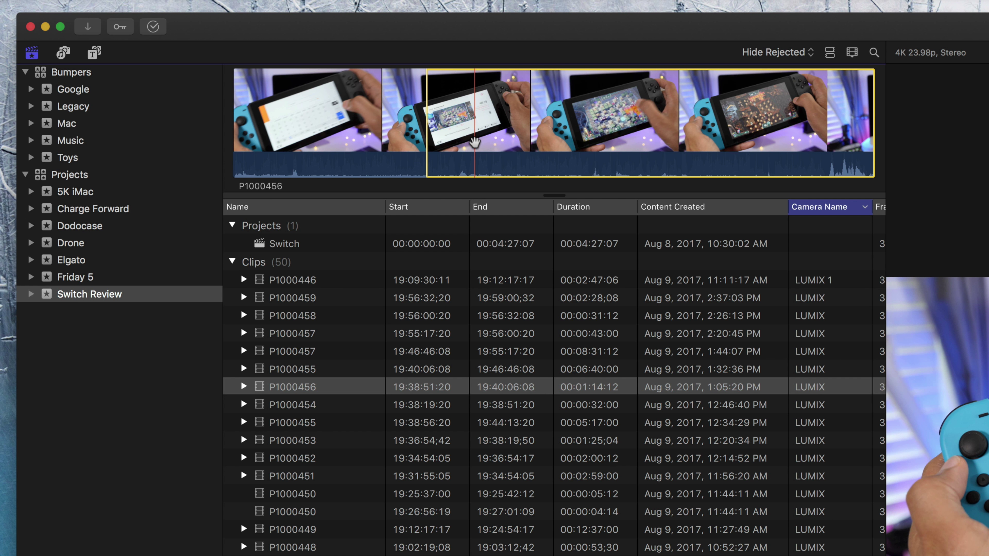
key("o")
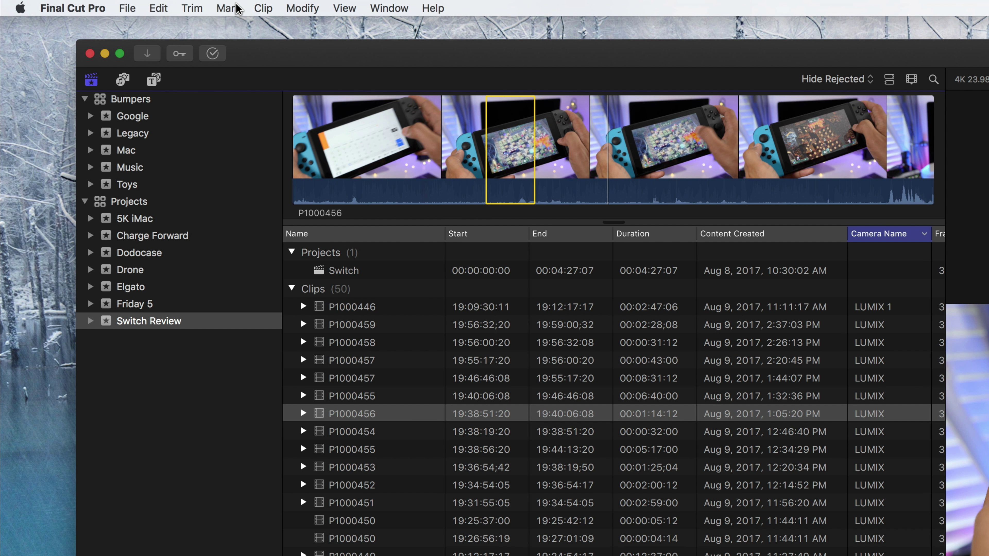
left_click(229, 8)
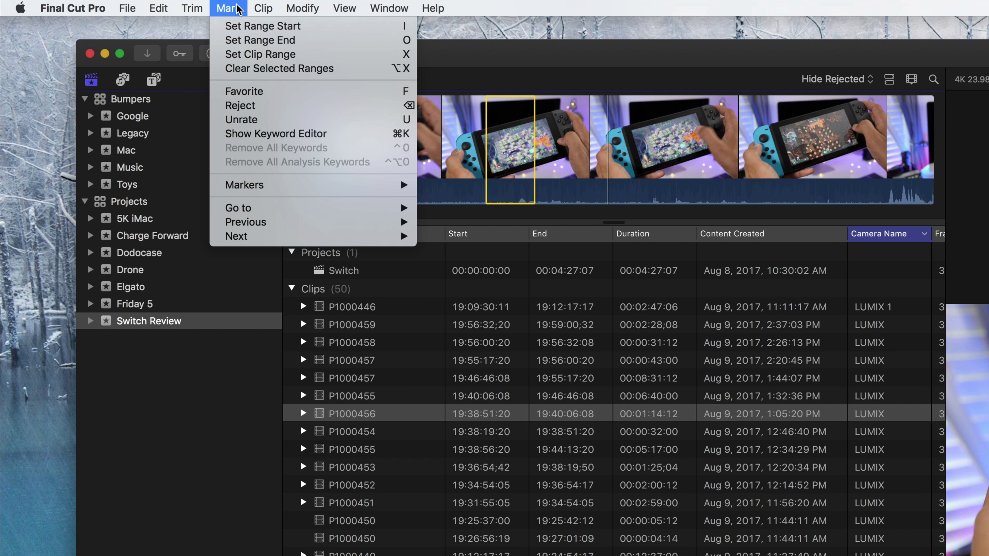
left_click(303, 99)
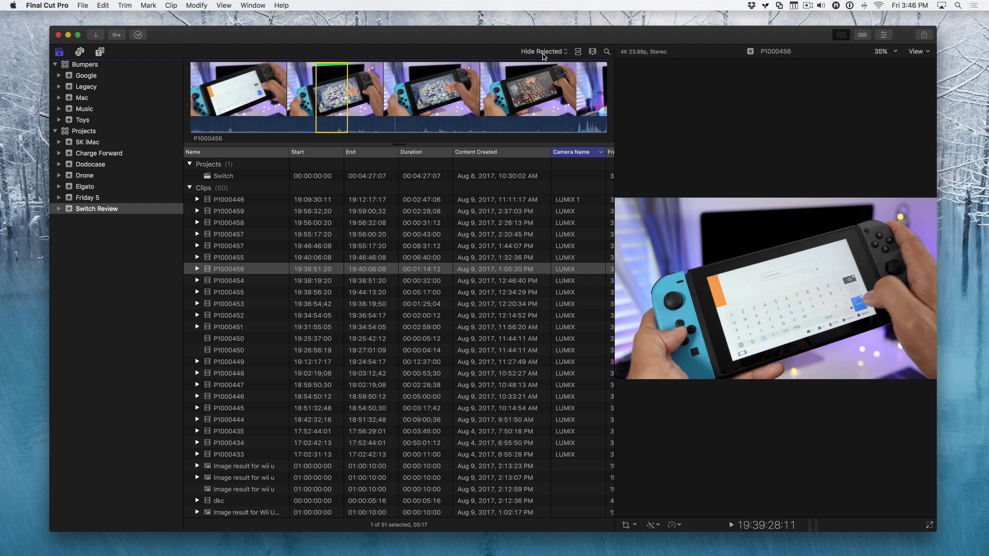
- Filter the browser to show only Favorites and play the favorite range
left_click(543, 51)
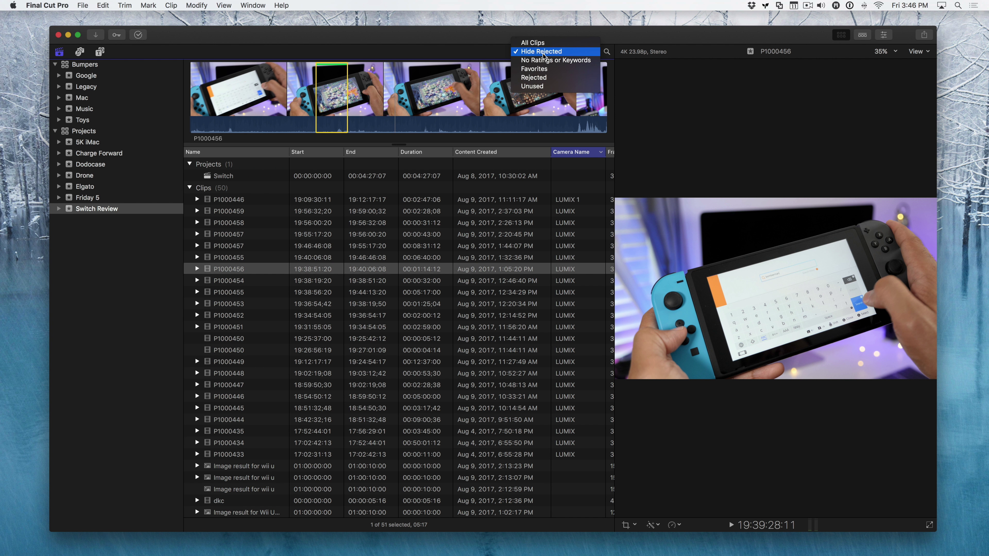
left_click(544, 69)
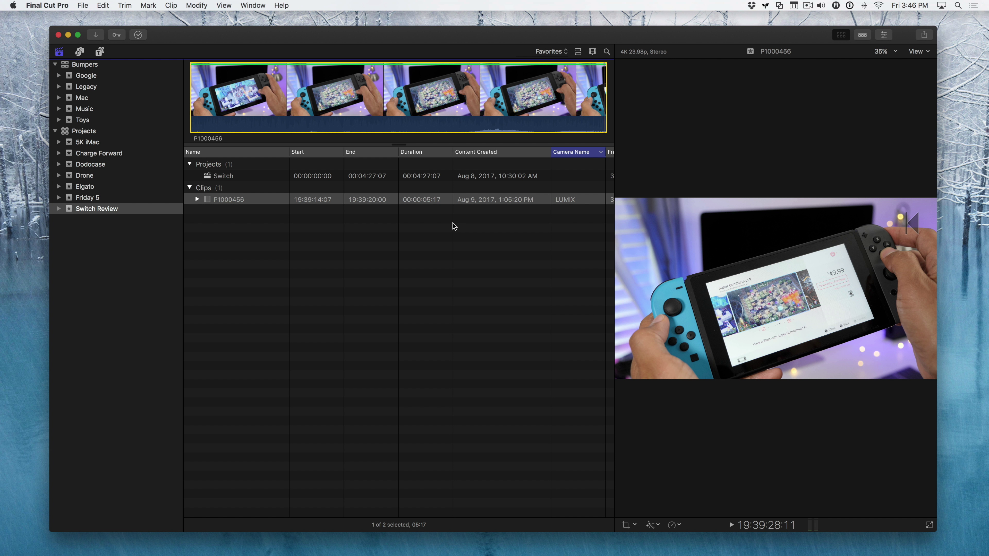
key("space")
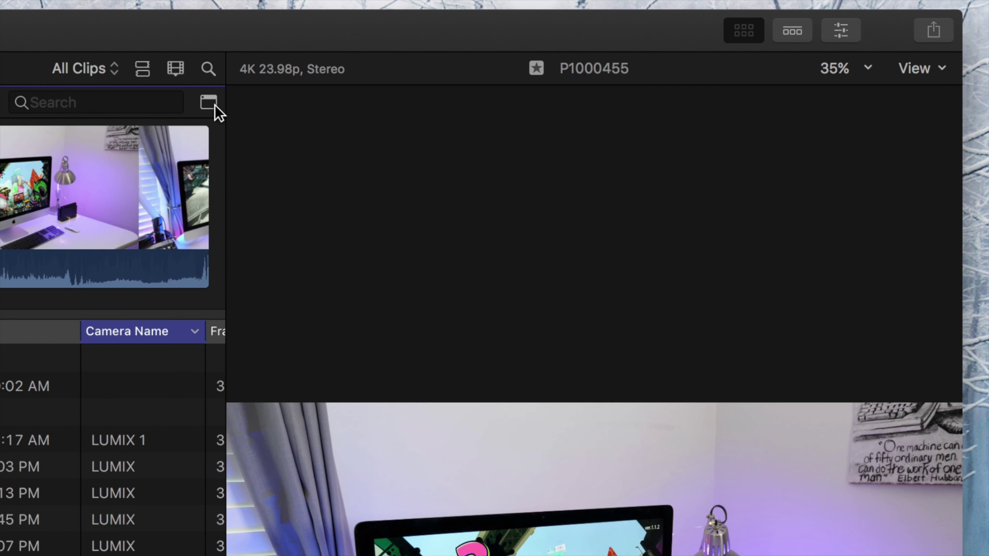
- Add a Format Info rule 'Frame Size Is 3840x2160' and save it as a new smart collection
left_click(215, 109)
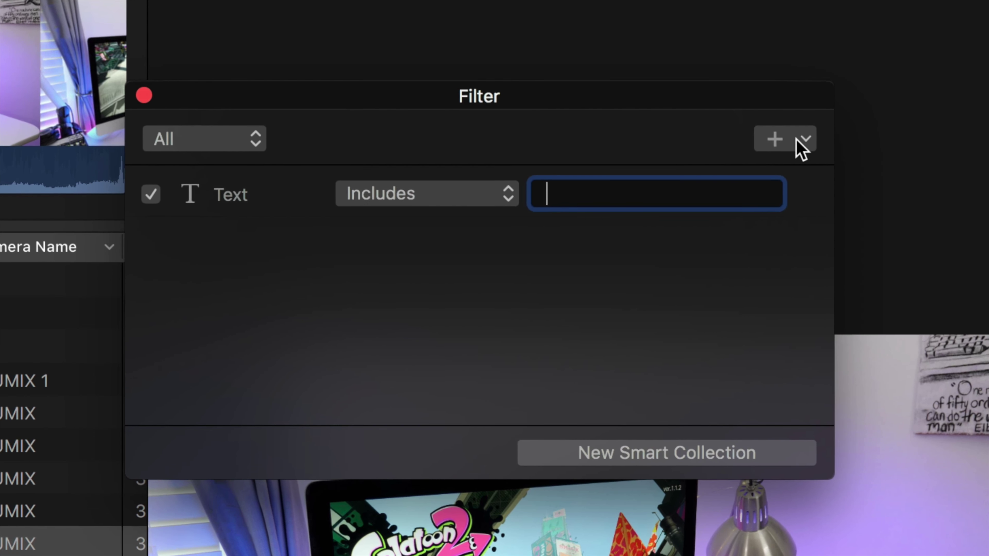
left_click(764, 244)
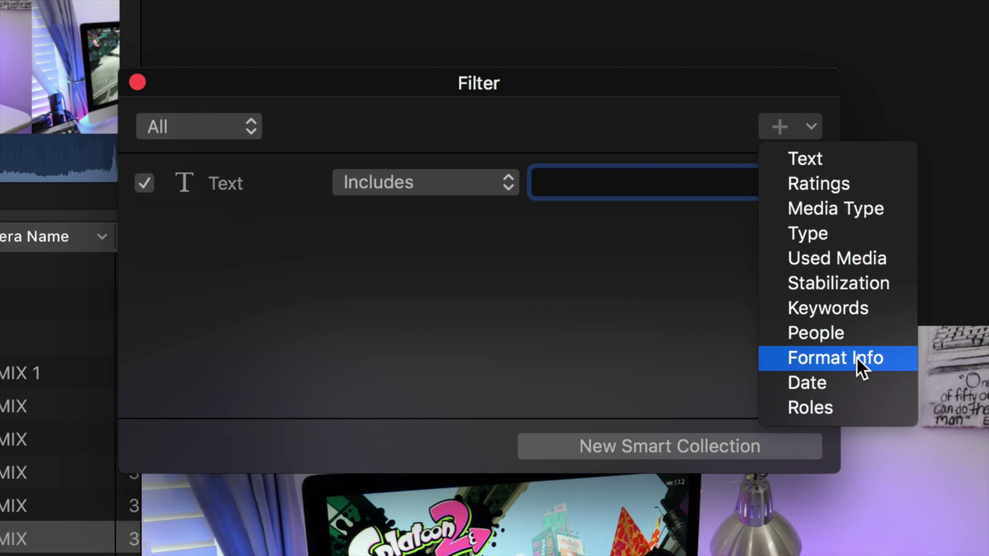
left_click(858, 366)
left_click(392, 238)
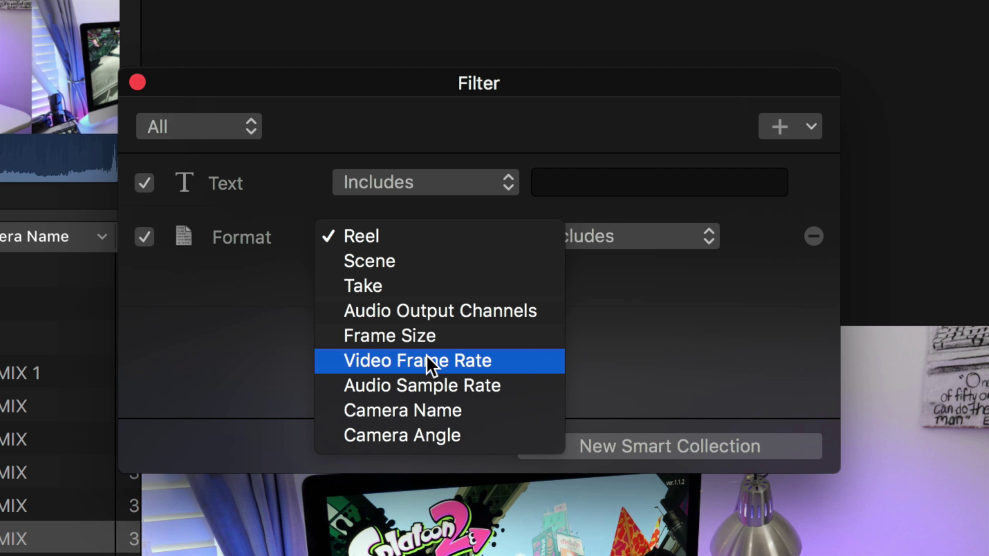
left_click(432, 337)
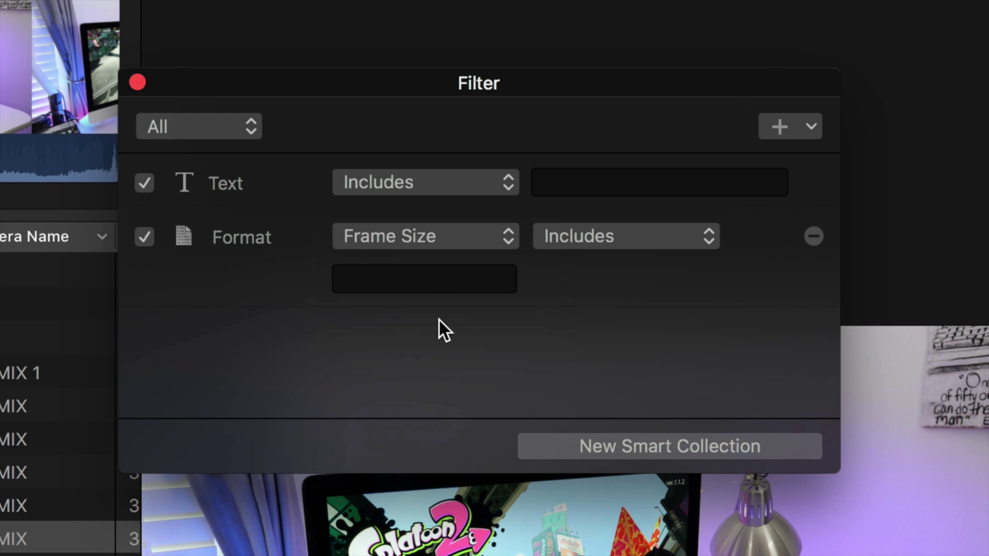
left_click(573, 239)
left_click(573, 288)
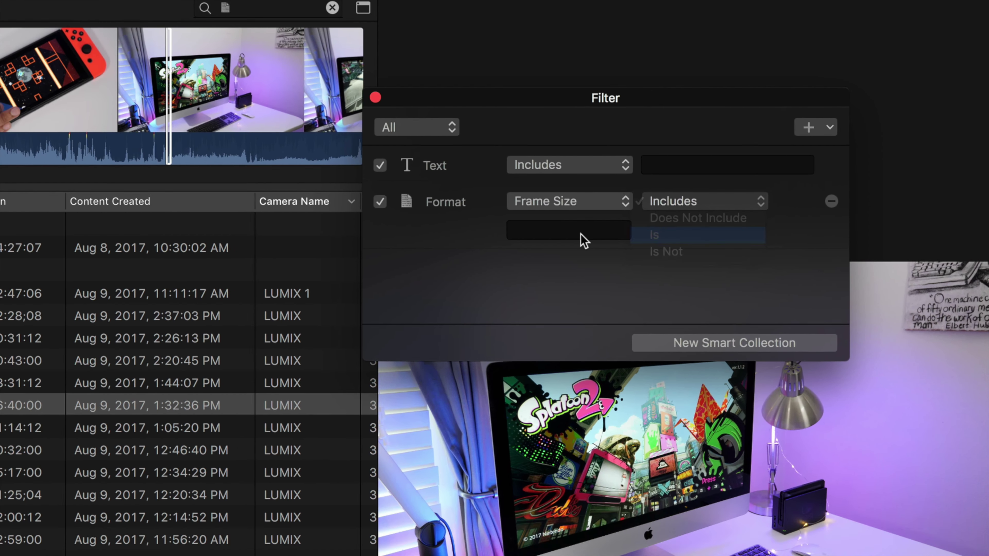
left_click(443, 274)
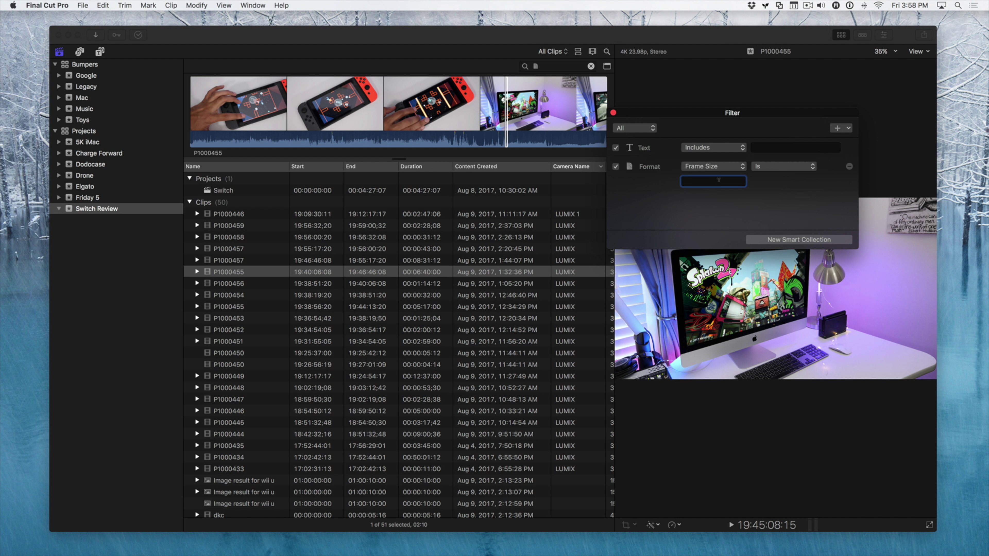
type("3840x2")
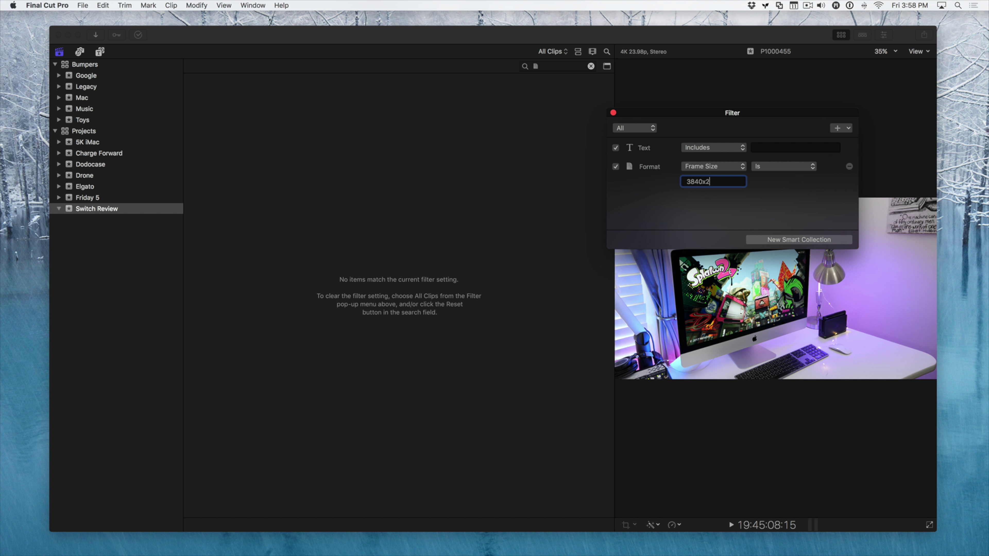
type("160")
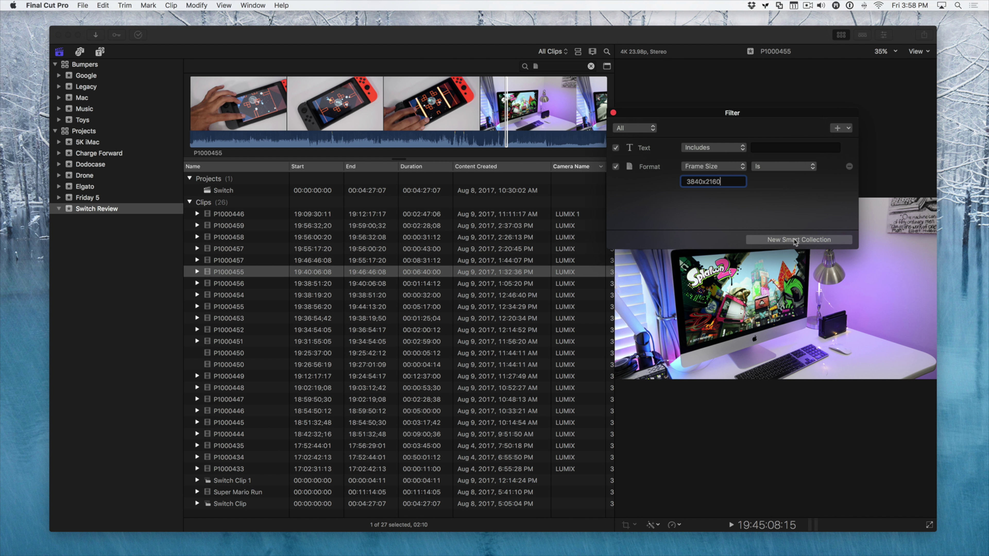
left_click(648, 447)
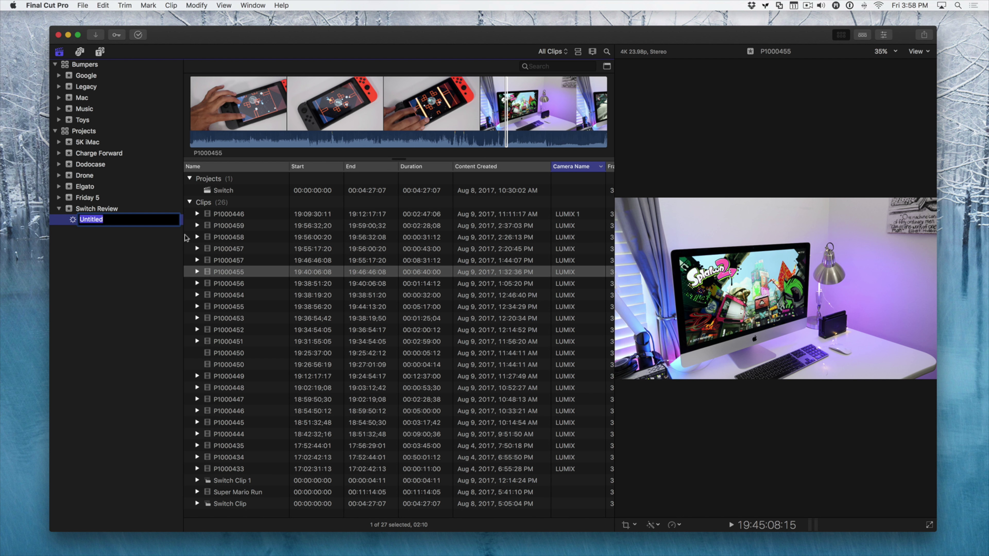
- Name the new smart collection 'UHD only' and view its Frame Size column
type("UHD only")
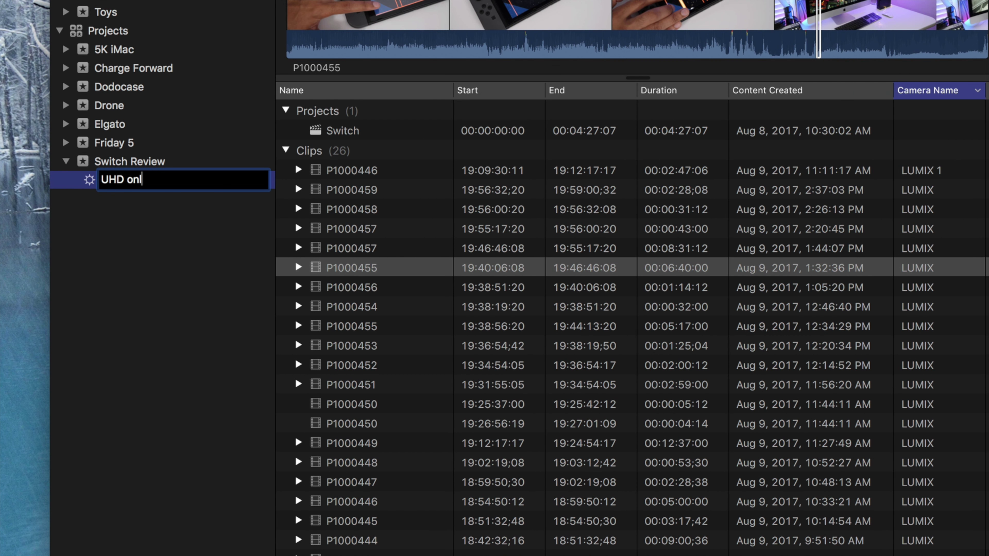
key("Return")
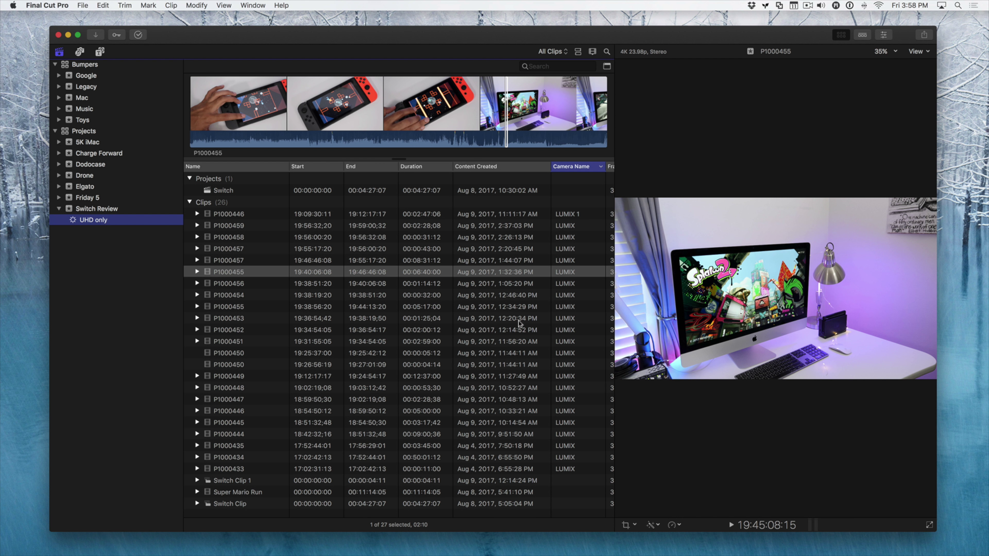
scroll(518, 323, "right", 5)
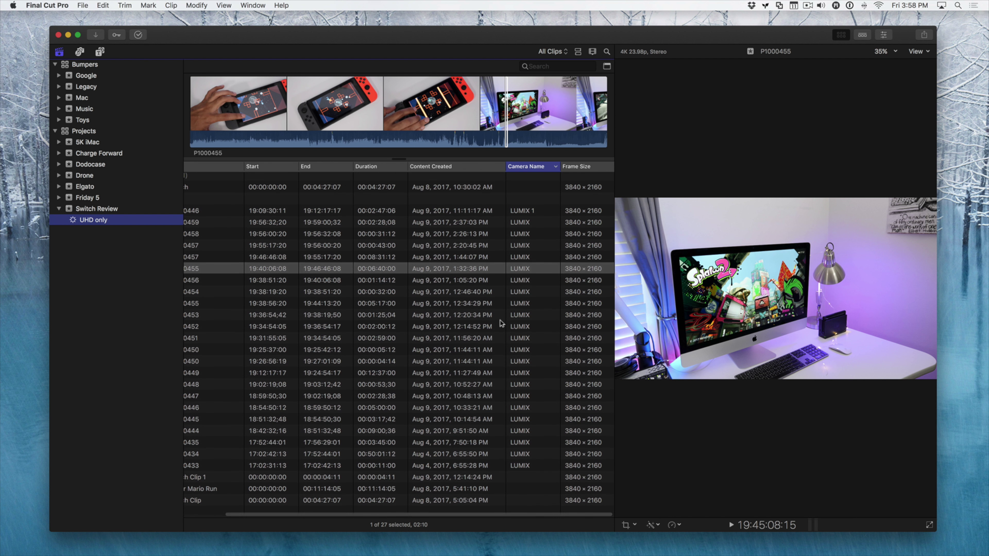
scroll(501, 323, "left", 4)
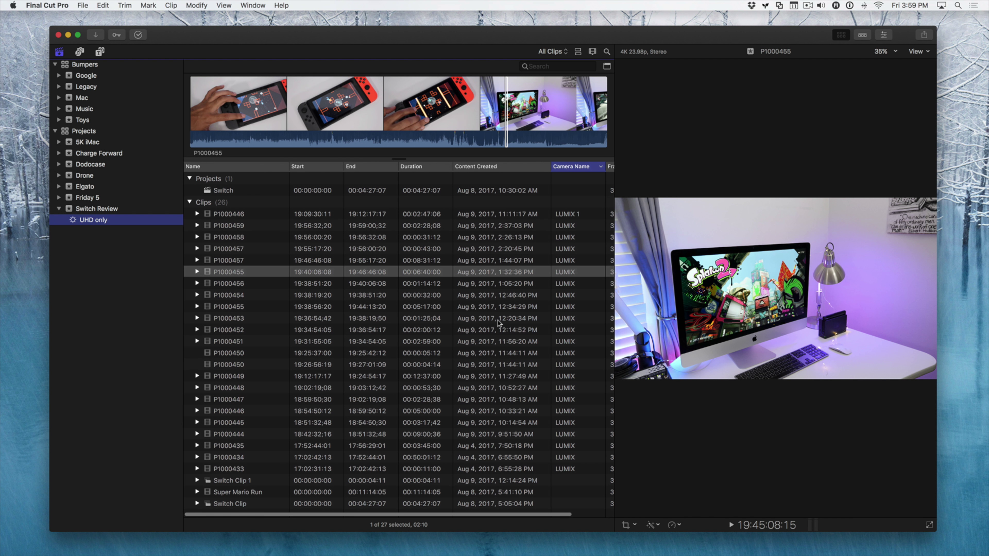
scroll(498, 322, "right", 2)
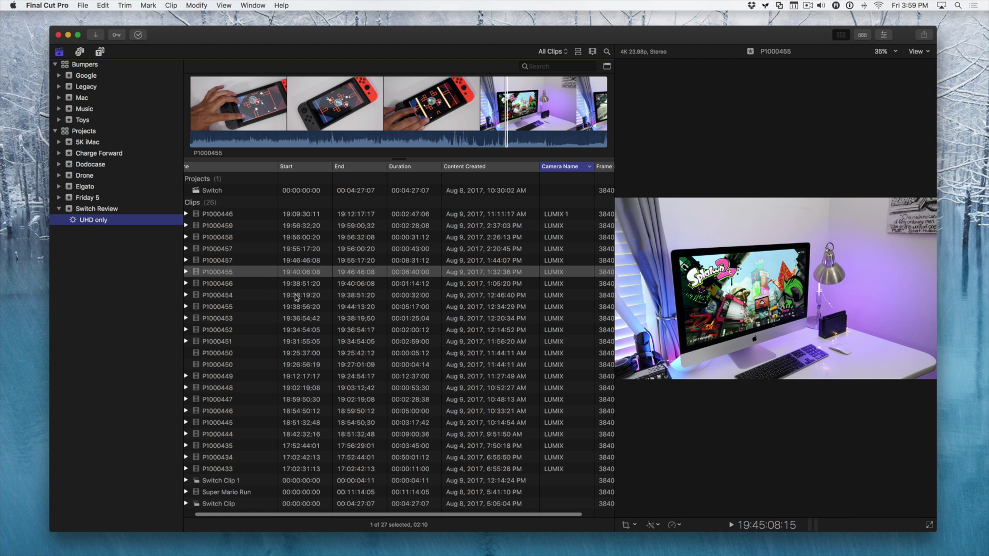
- Compare UHD only's 26 clips against the 50 clips in Switch Review
left_click(127, 210)
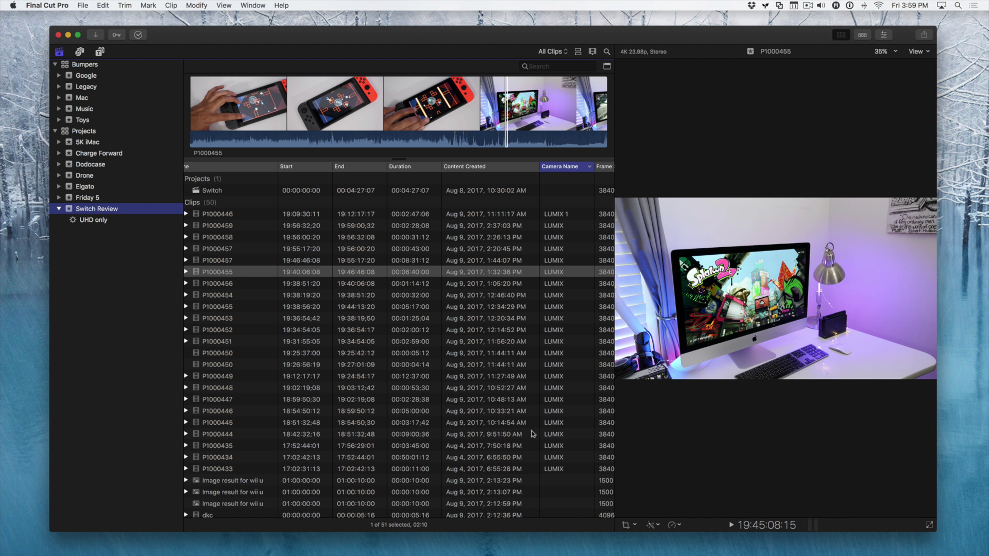
scroll(533, 433, "down", 2)
scroll(572, 487, "right", 2)
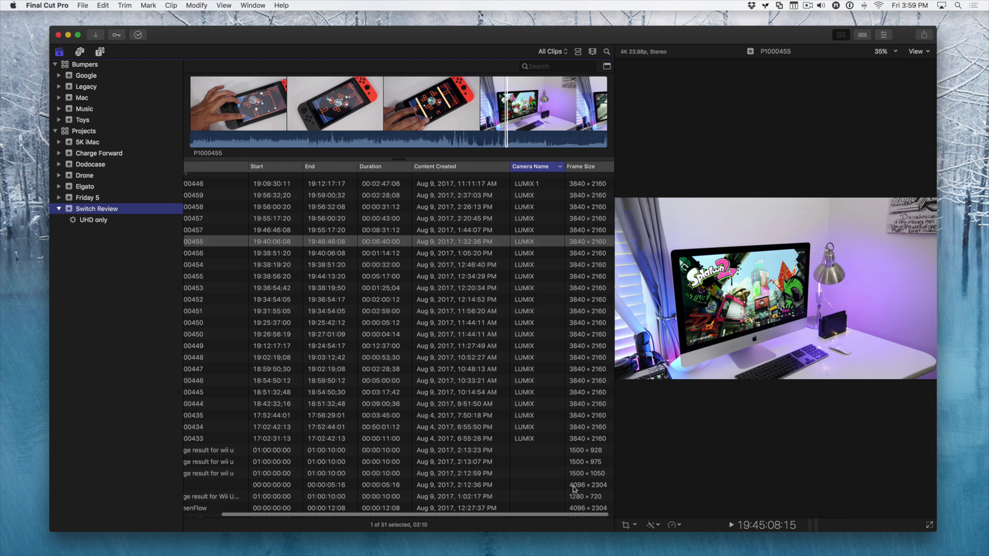
scroll(573, 489, "left", 2)
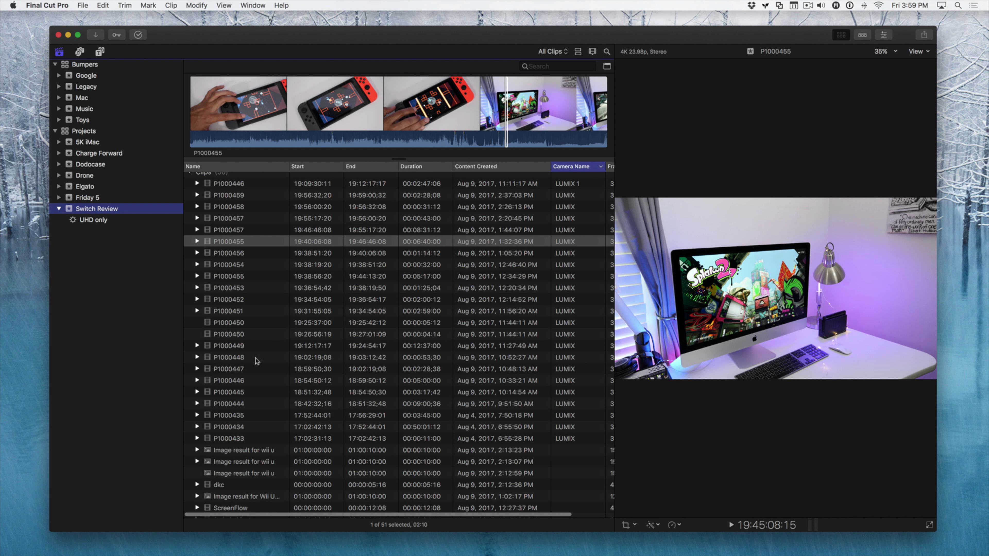
left_click(122, 221)
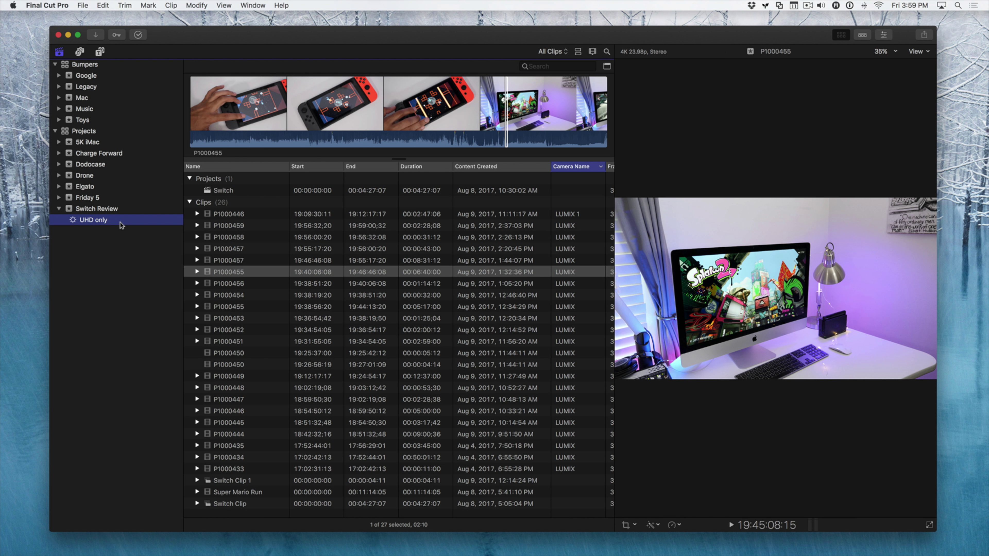
left_click(101, 209)
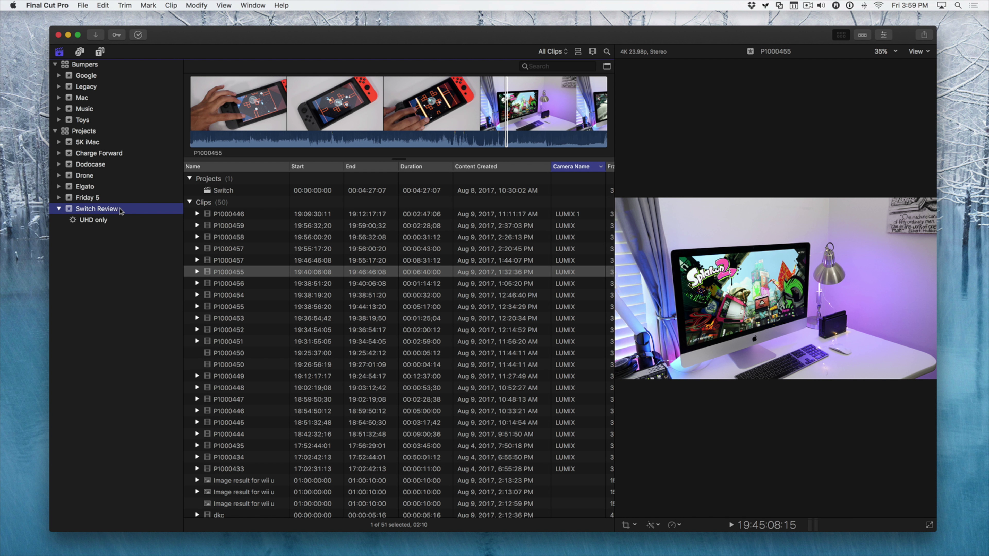
left_click(119, 221)
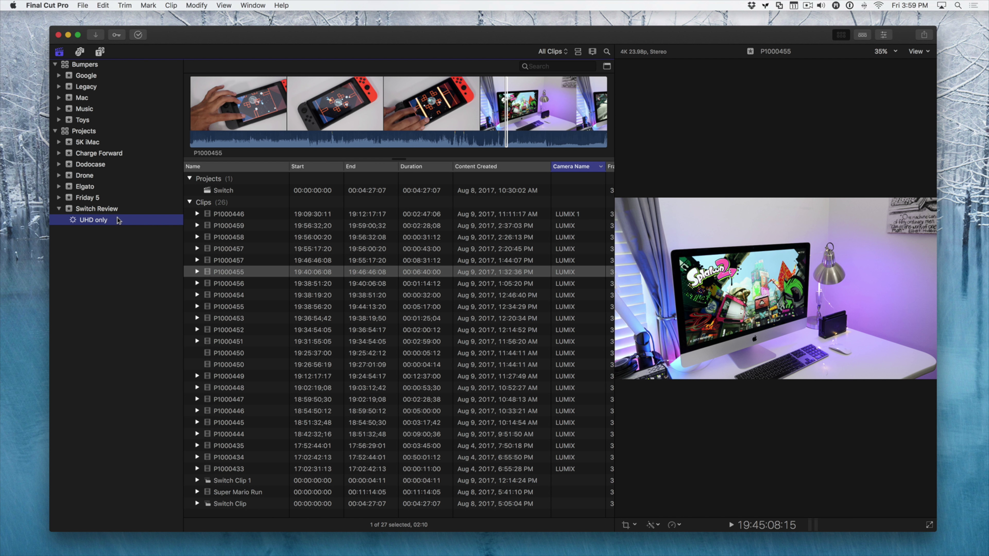